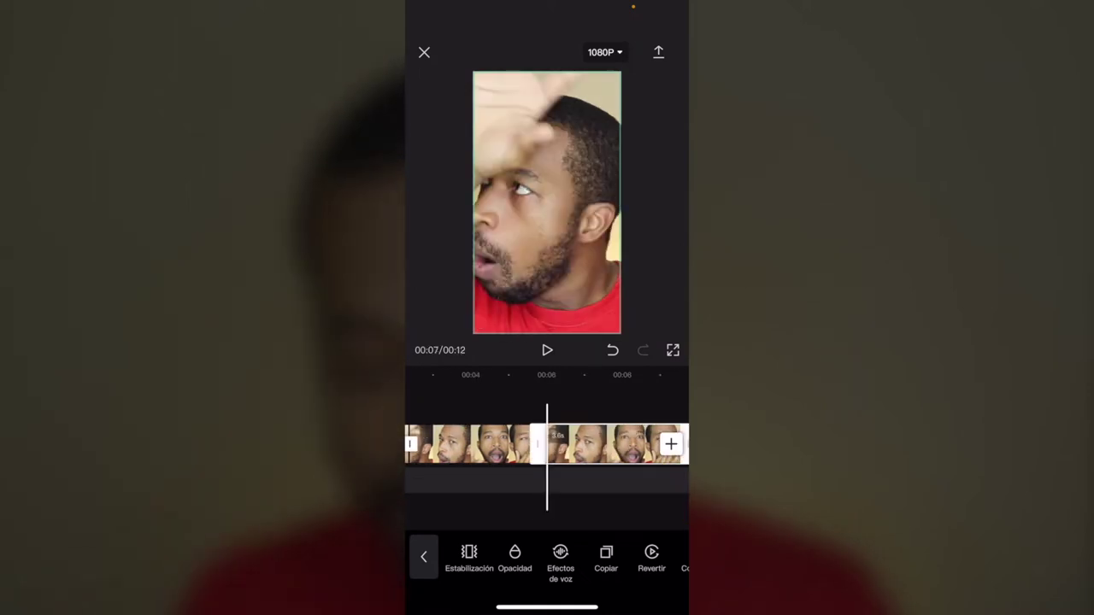
Step: Select the second face clip that will become the overlay
{"action": "left_click", "coordinate": [611, 443]}
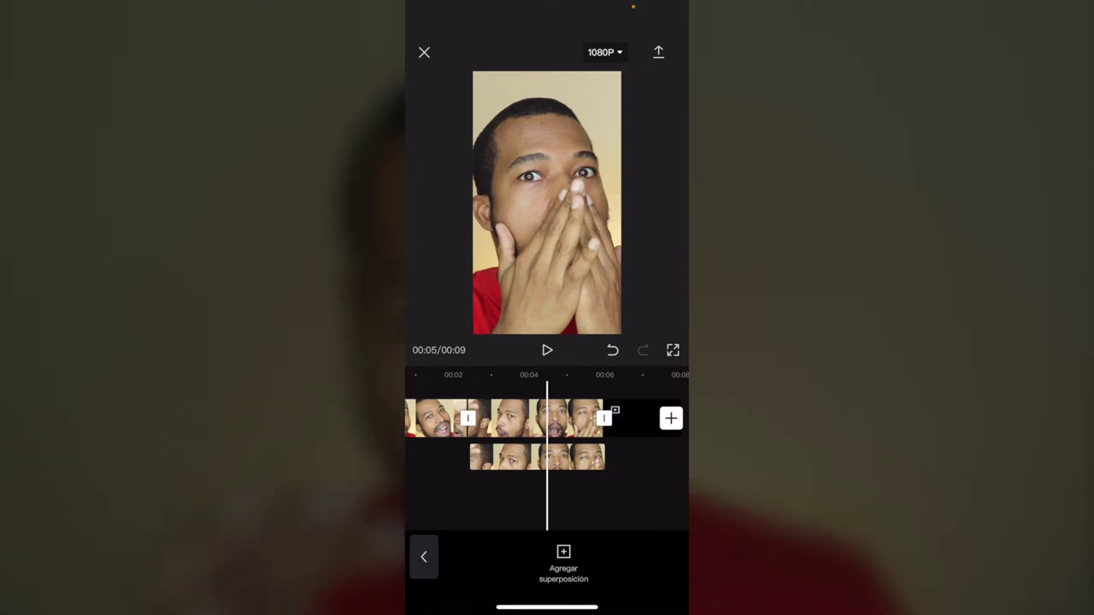
{"action": "left_click", "coordinate": [512, 457]}
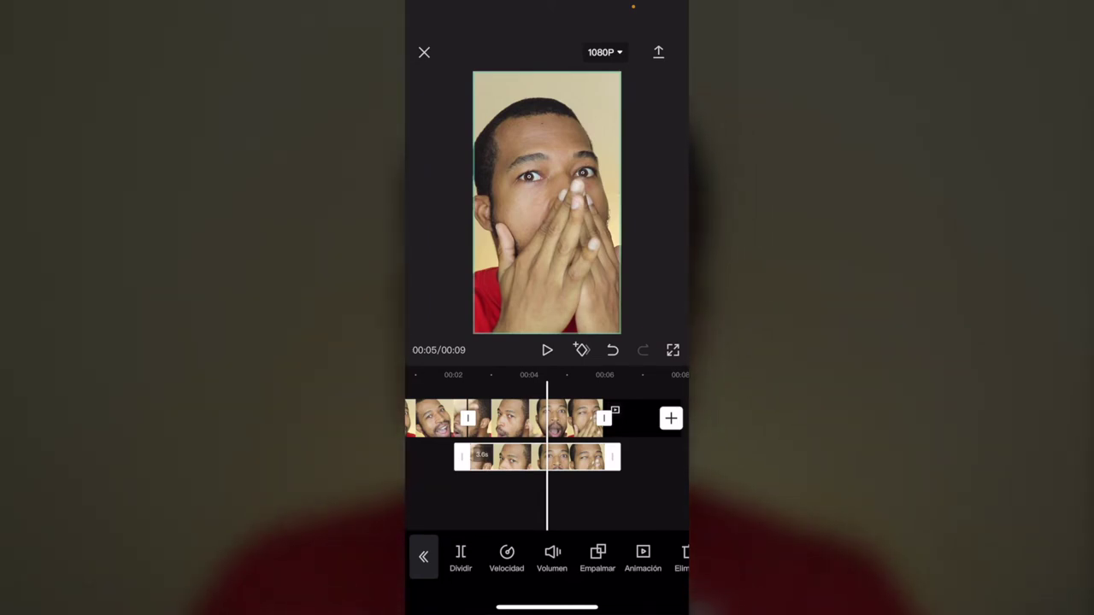
{"action": "left_click", "coordinate": [598, 557]}
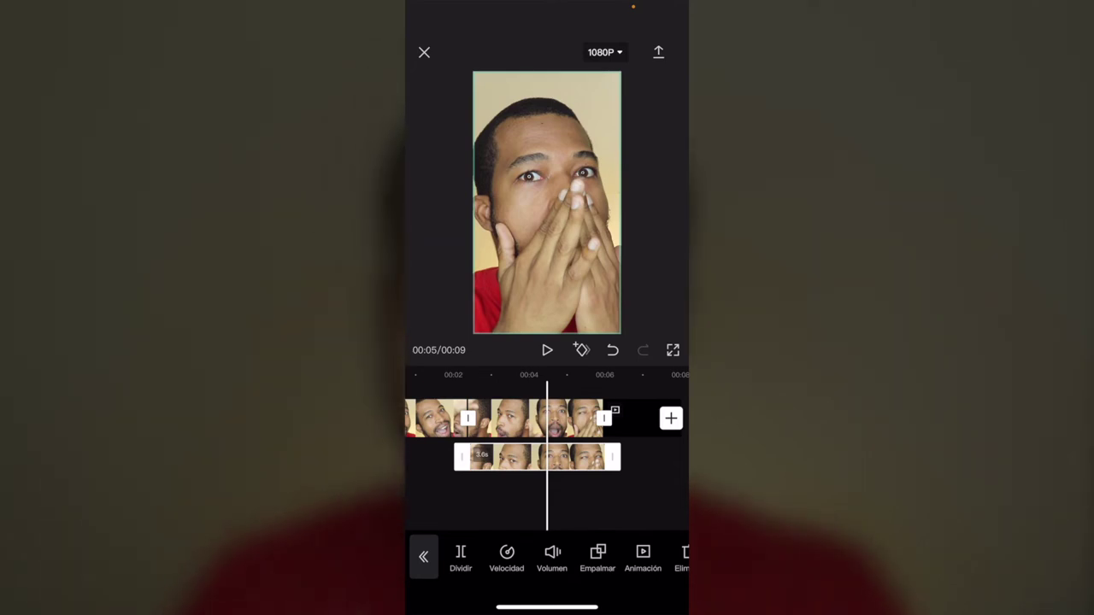
Step: Scrub the timeline to the overlay and select the 3.6-second overlay clip for animation
{"action": "mouse_move", "coordinate": [478, 419]}
{"action": "left_mouse_down"}
{"action": "mouse_move", "coordinate": [560, 418]}
{"action": "mouse_move", "coordinate": [507, 419]}
{"action": "left_mouse_up"}
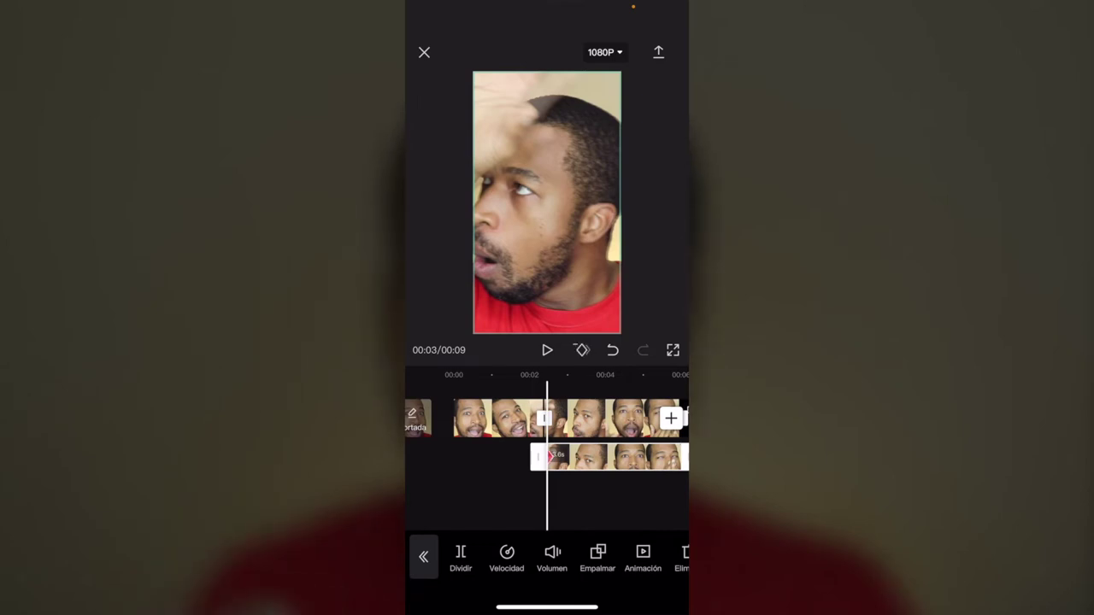
{"action": "mouse_move", "coordinate": [599, 418]}
{"action": "left_mouse_down"}
{"action": "mouse_move", "coordinate": [470, 418]}
{"action": "mouse_move", "coordinate": [506, 419]}
{"action": "left_mouse_up"}
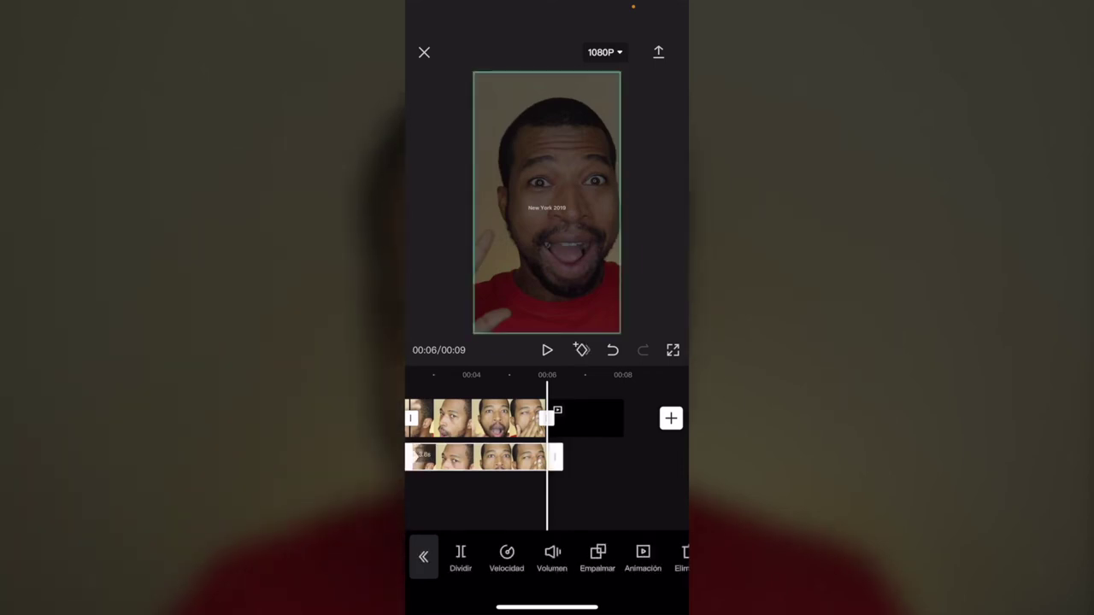
{"action": "scroll", "coordinate": [547, 203], "scroll_direction": "up", "scroll_amount": 3}
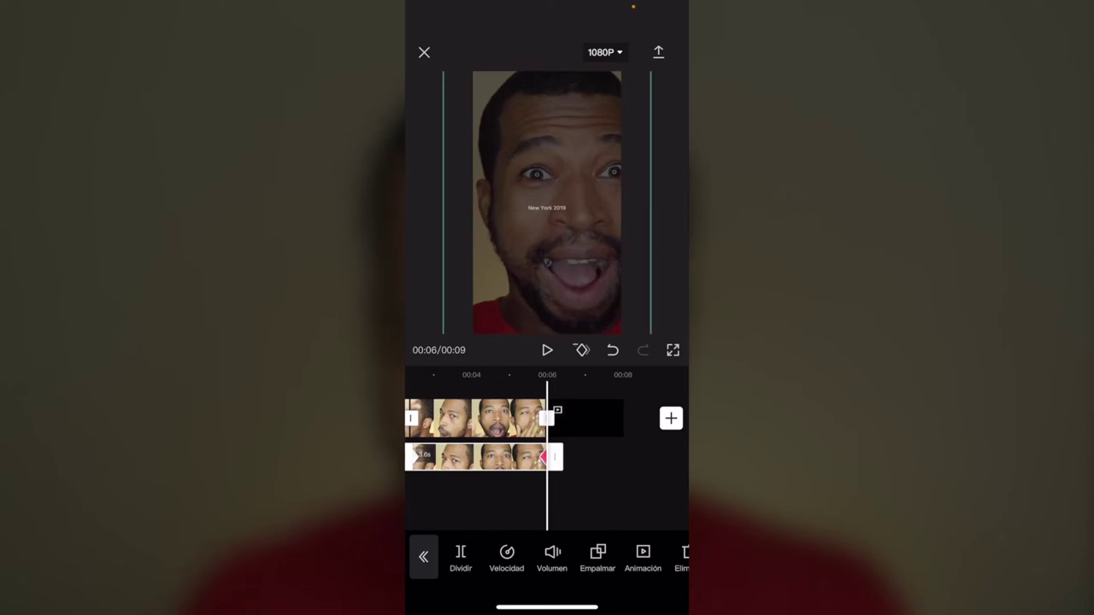
{"action": "left_click_drag", "start_coordinate": [470, 419], "coordinate": [572, 418]}
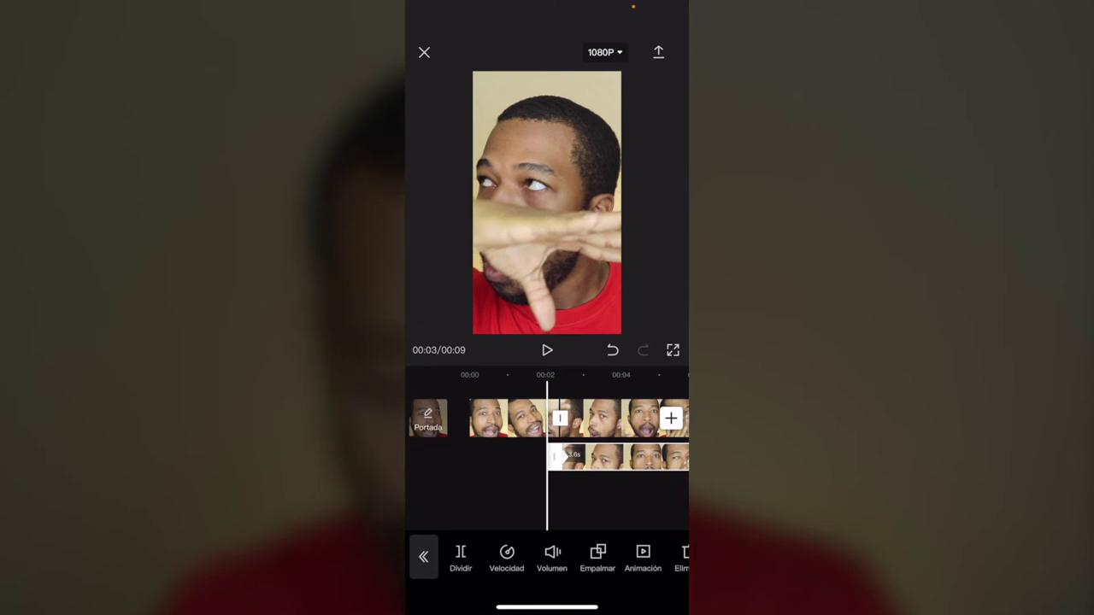
{"action": "left_click", "coordinate": [615, 457]}
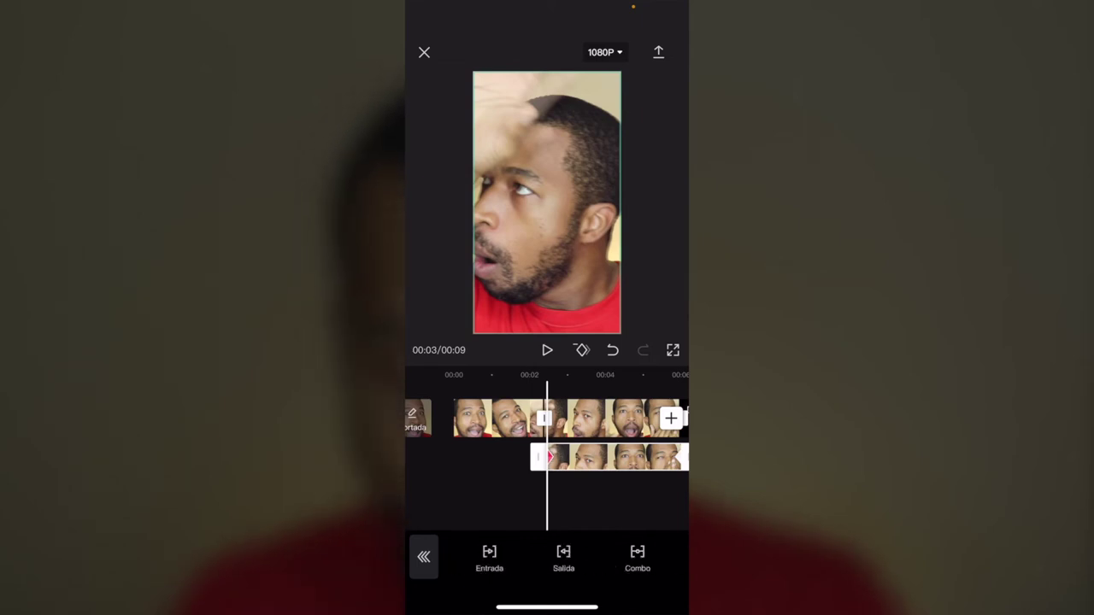
Step: Give the overlay the Desaparición progresiva exit animation at its full 3.5 s duration
{"action": "left_click", "coordinate": [489, 557]}
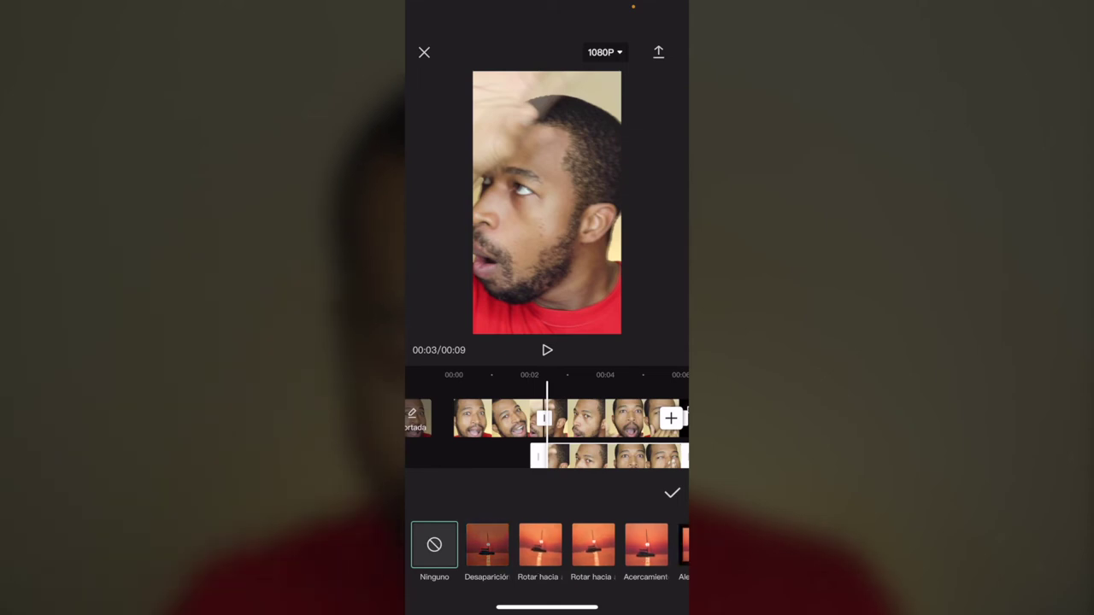
{"action": "left_click", "coordinate": [487, 545]}
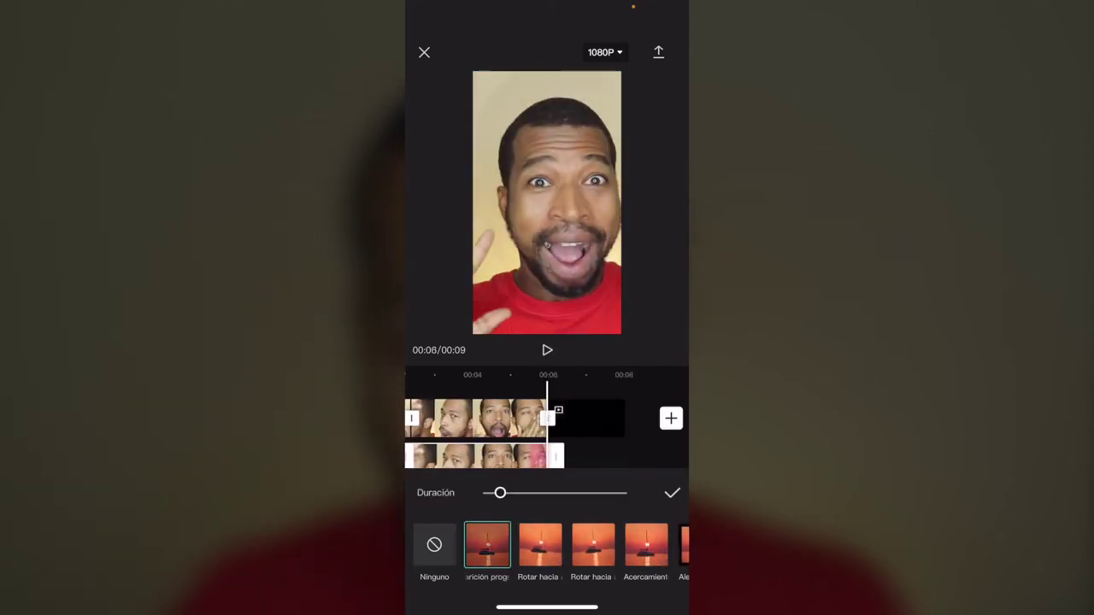
{"action": "left_click_drag", "start_coordinate": [494, 493], "coordinate": [623, 493]}
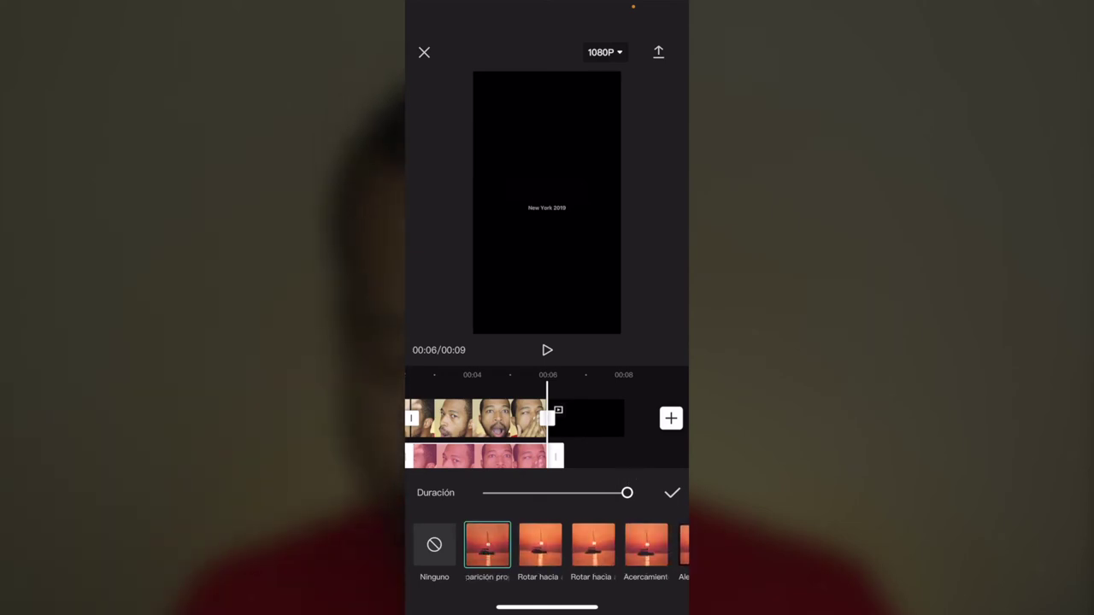
{"action": "left_click", "coordinate": [672, 493]}
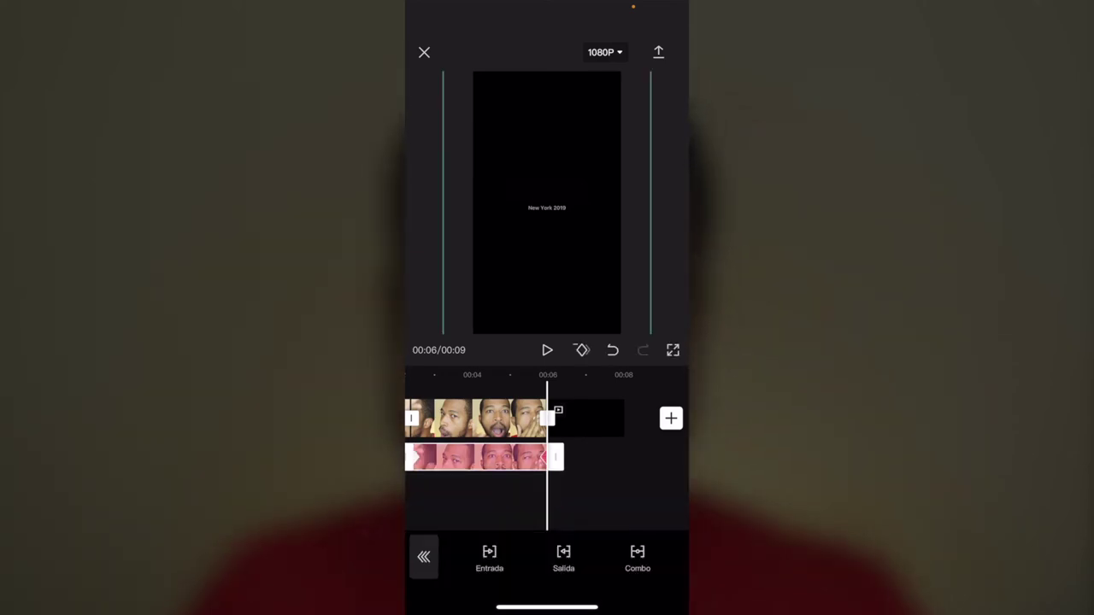
{"action": "scroll", "coordinate": [547, 427], "scroll_direction": "left", "scroll_amount": 10}
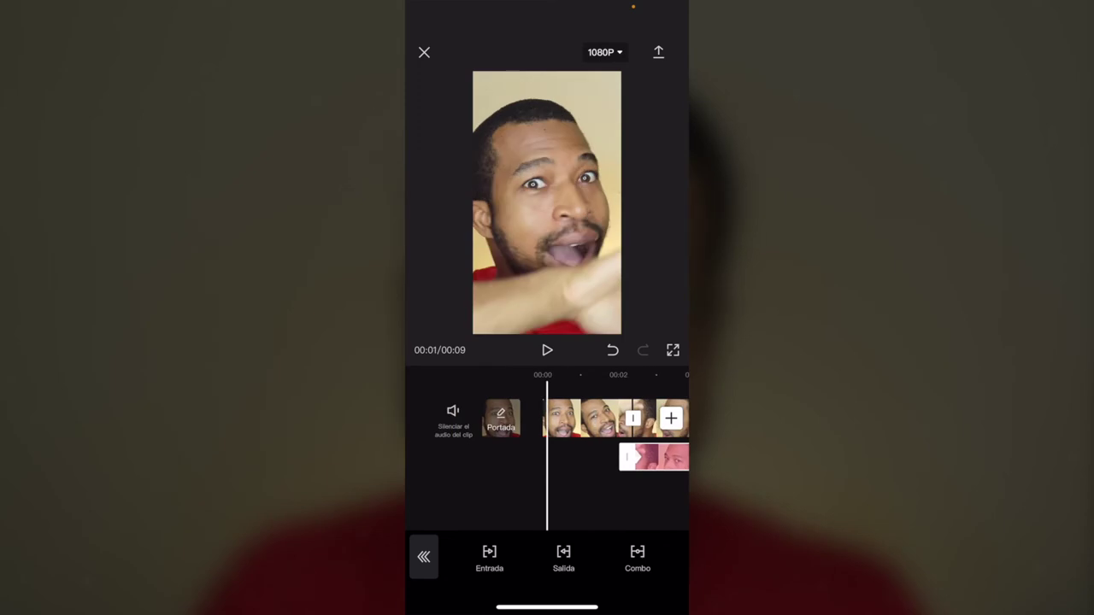
{"action": "left_click", "coordinate": [546, 350]}
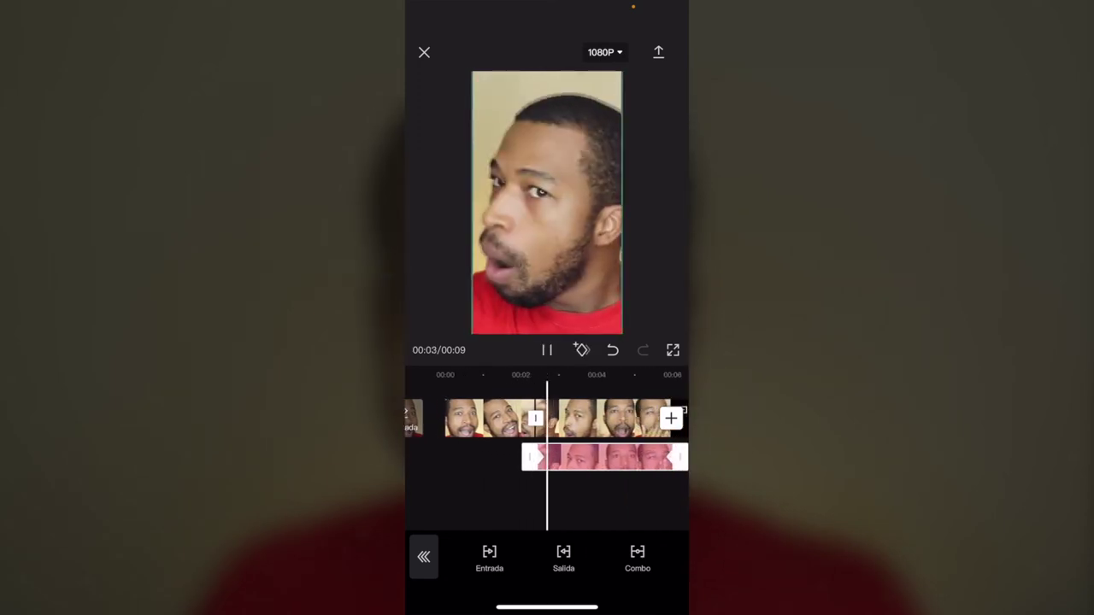